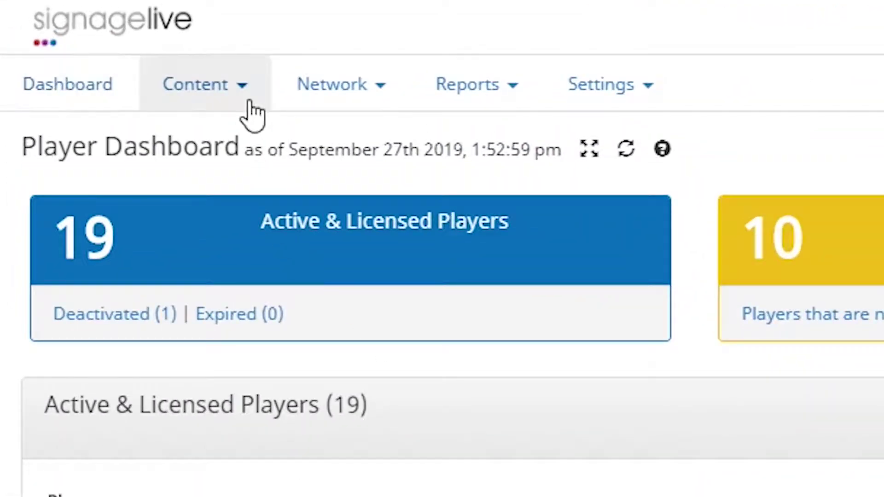
- Open the Content menu on the player dashboard to list the content areas
left_click(77, 31)
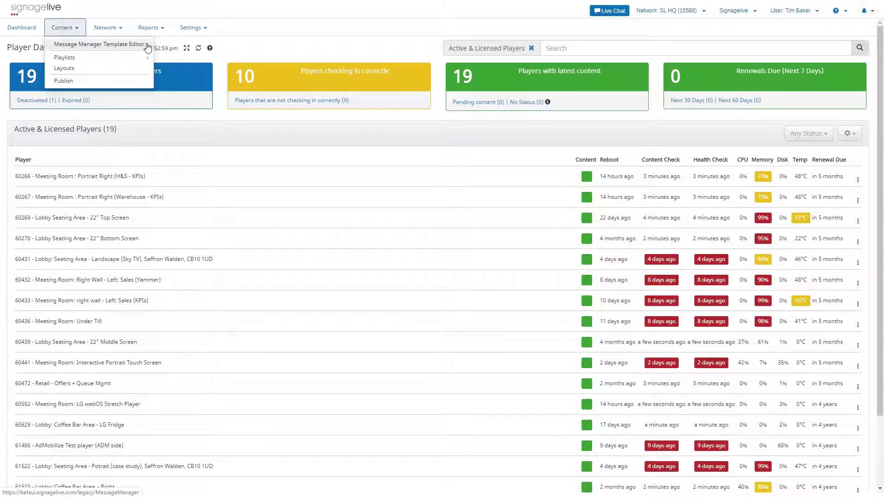
- In Message Manager, create a new feed titled 'Example feed' and save it
left_click(147, 47)
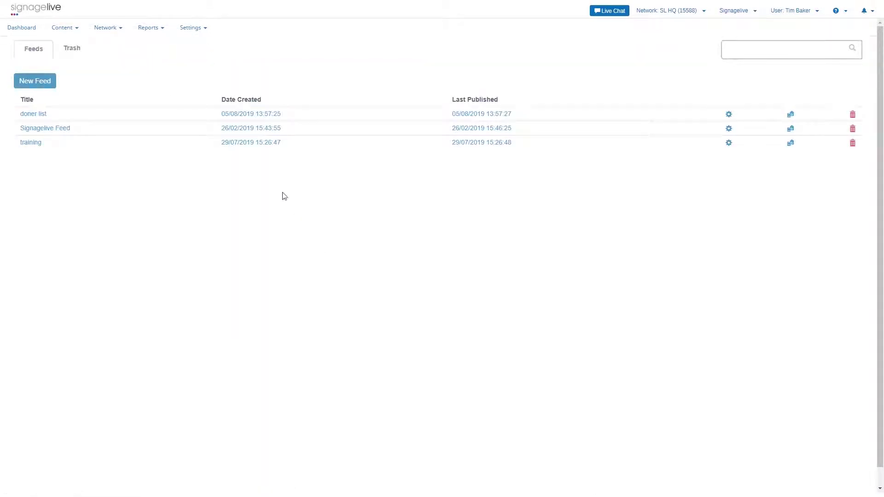
left_click(48, 86)
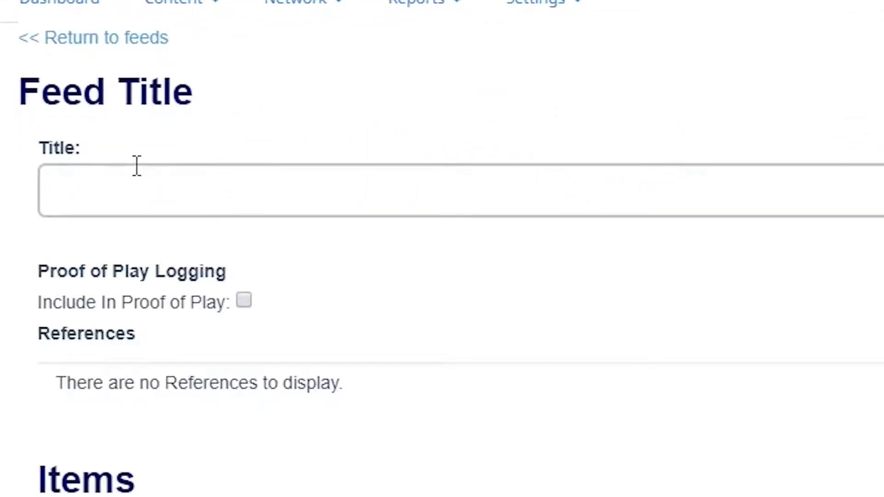
left_click(138, 170)
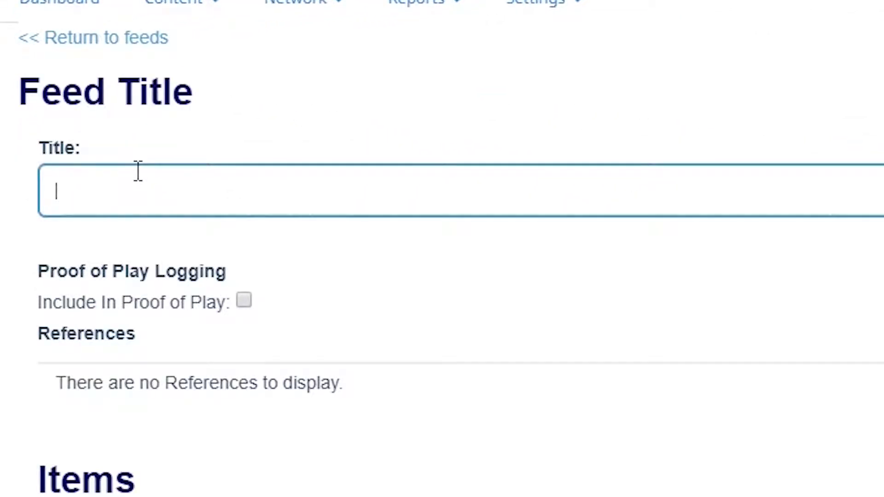
type("Example feed")
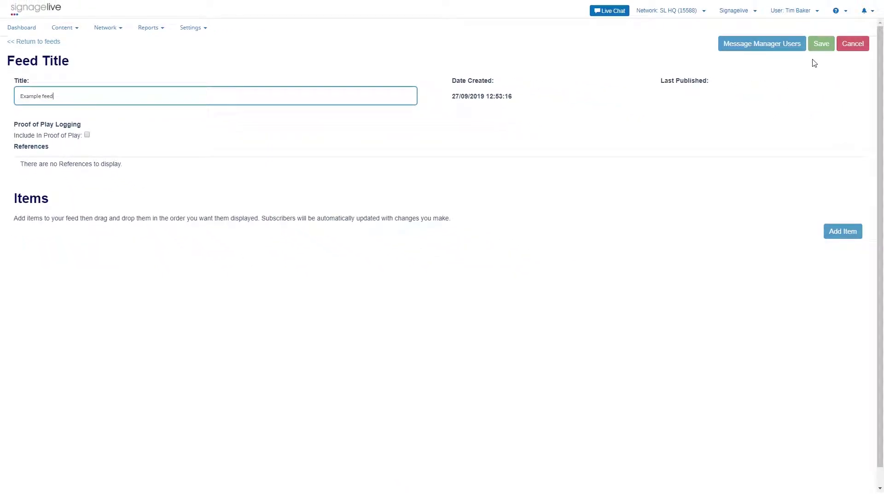
left_click(821, 47)
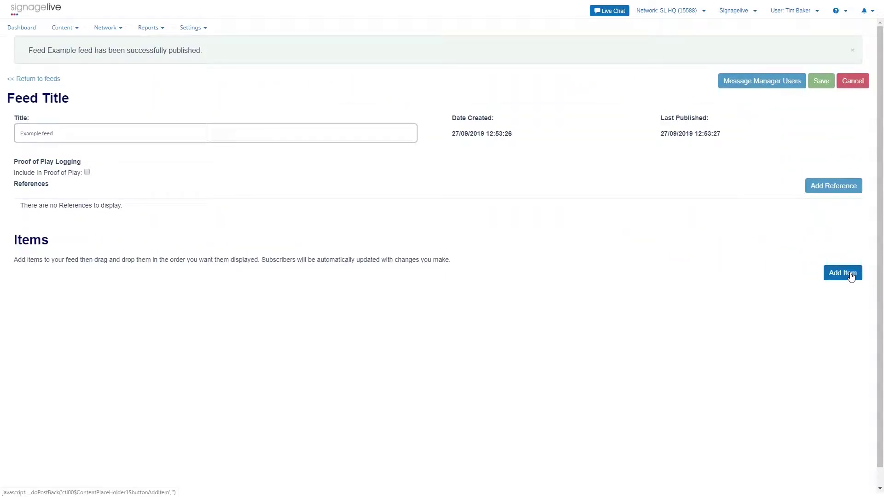
- Add 'Welcome to the reception area' and 'Please take a seat' items, then return to Example feed
left_click(850, 273)
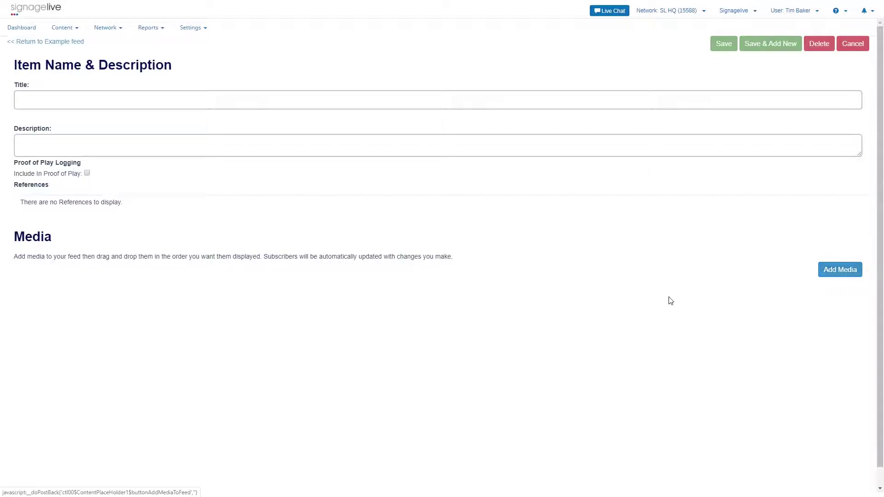
left_click(173, 104)
type("come to the reception area")
left_click(171, 137)
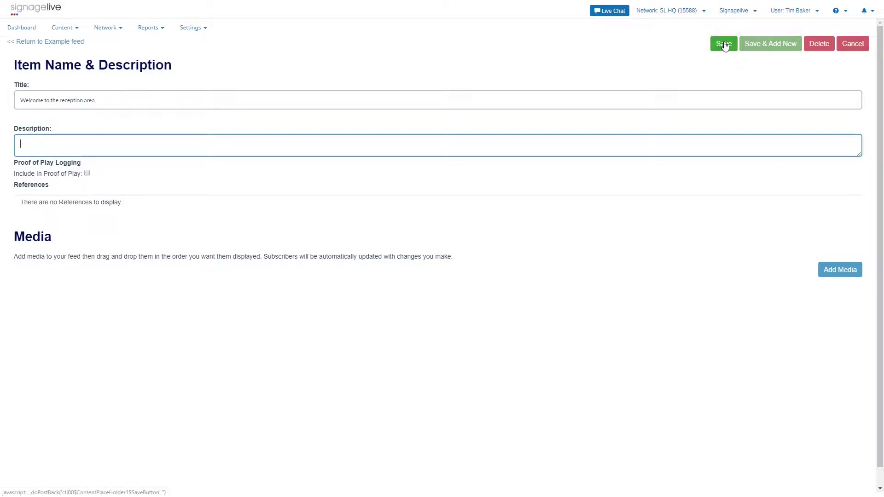
left_click(764, 43)
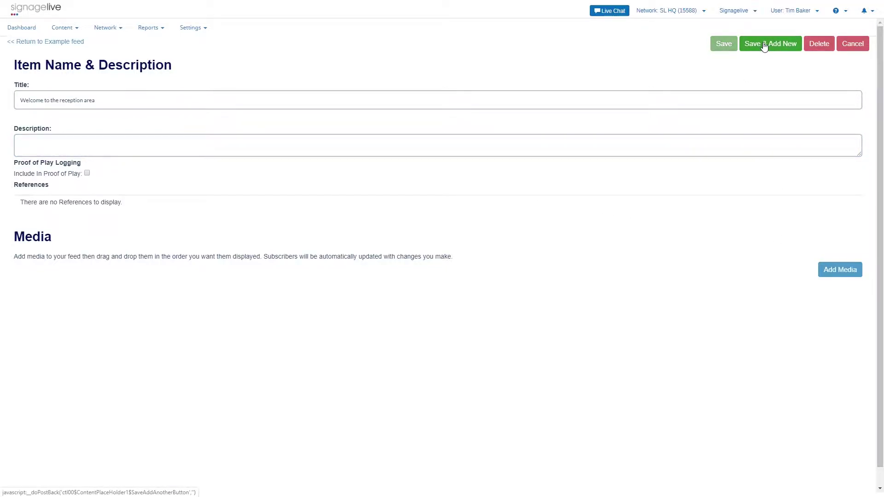
left_click(62, 80)
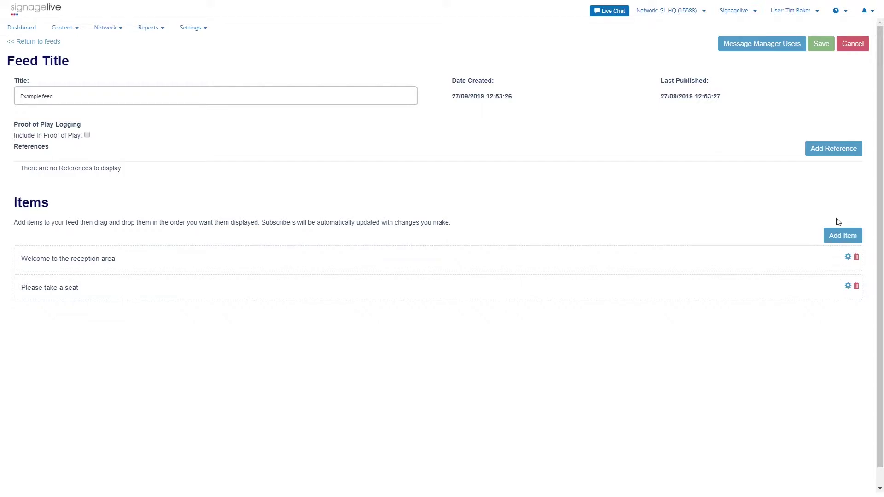
- Save Example feed to republish it with its two reception items
left_click(831, 45)
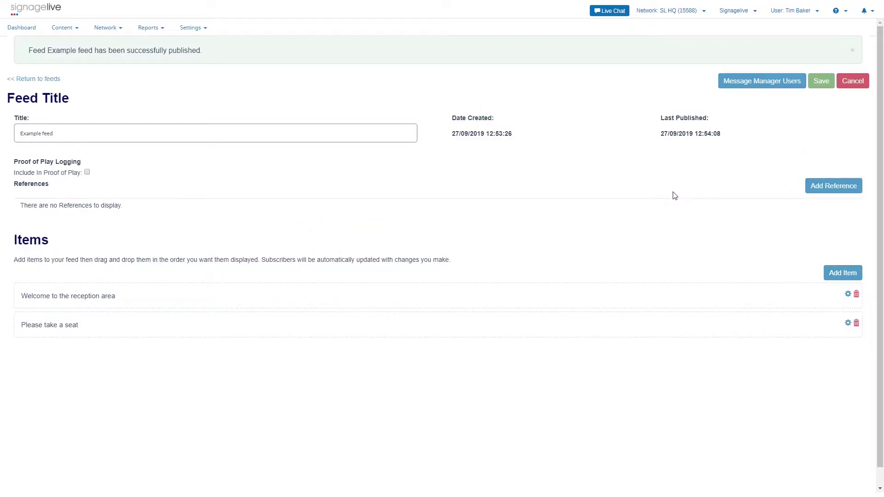